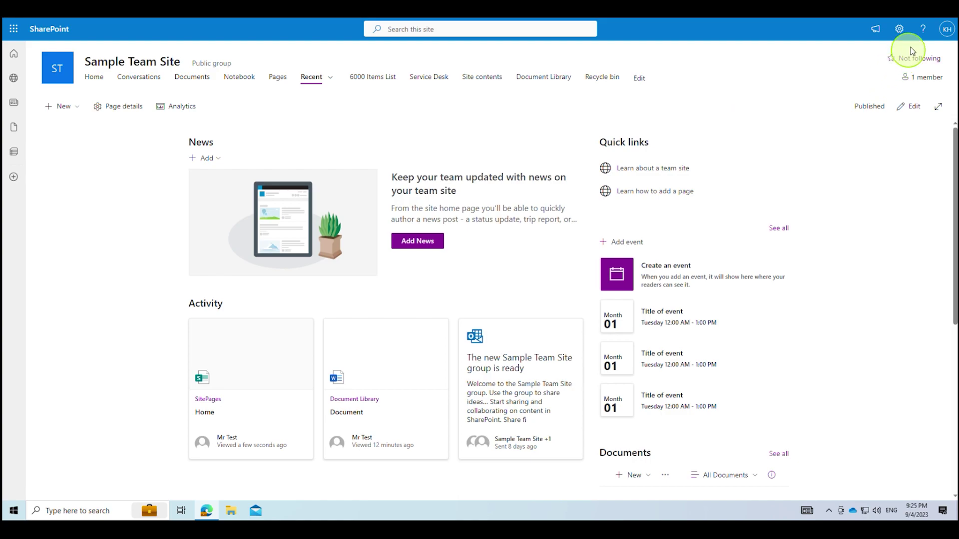
Open the Document Library from the contents of the Sample Team Site
left_click(903, 31)
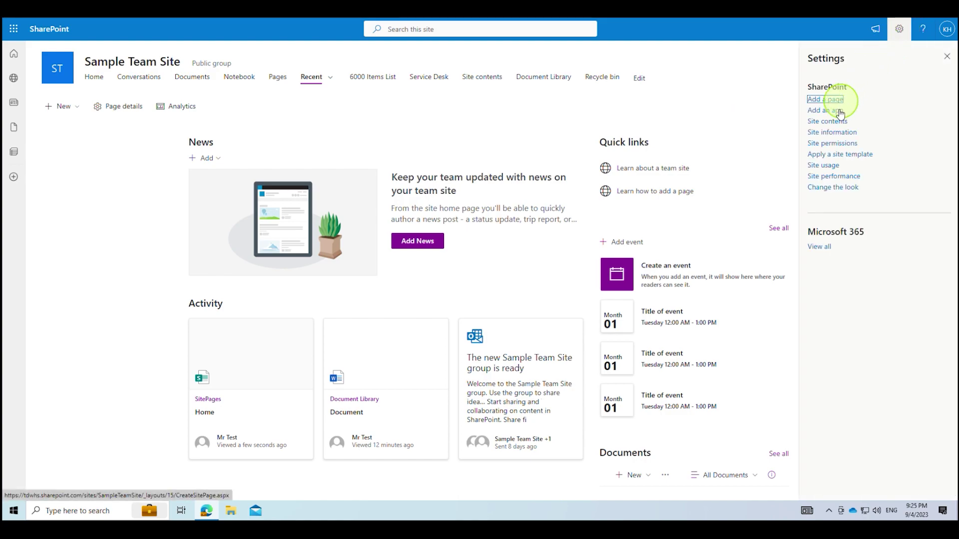
left_click(833, 123)
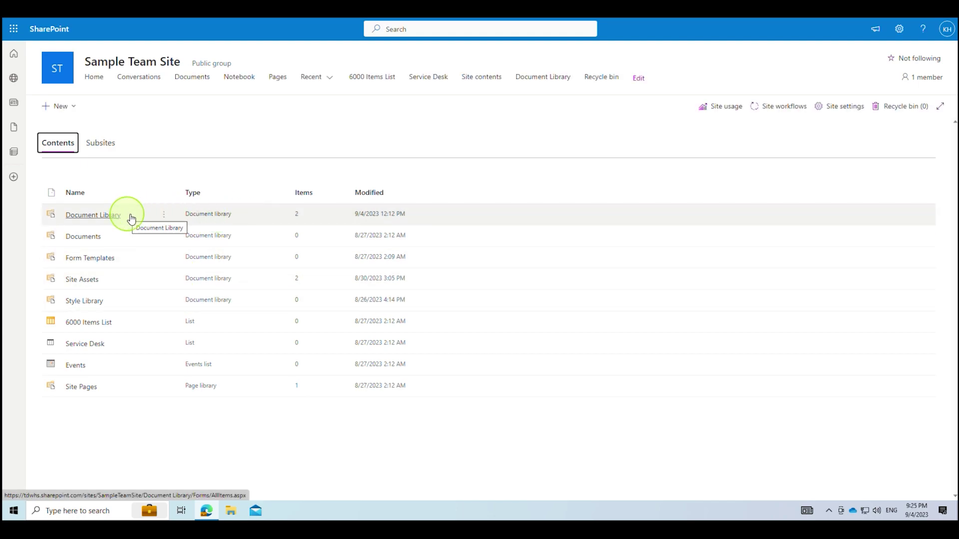
left_click(120, 217)
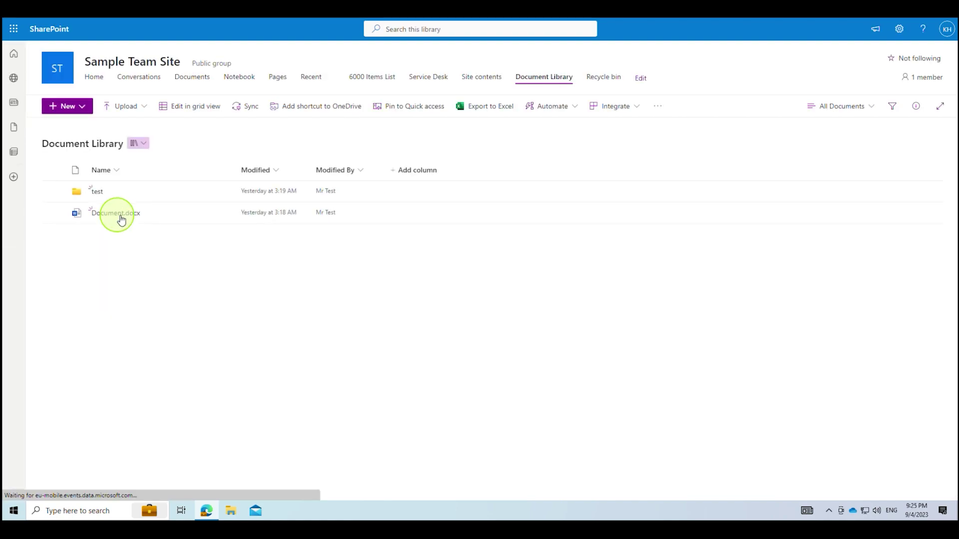
Look over the library's options for creating new items and uploading files
left_click(85, 111)
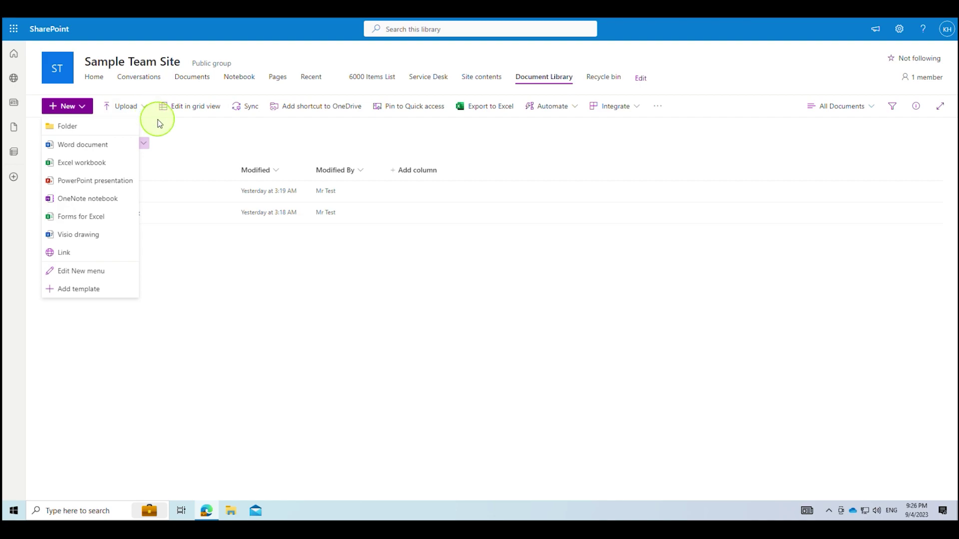
left_click(138, 110)
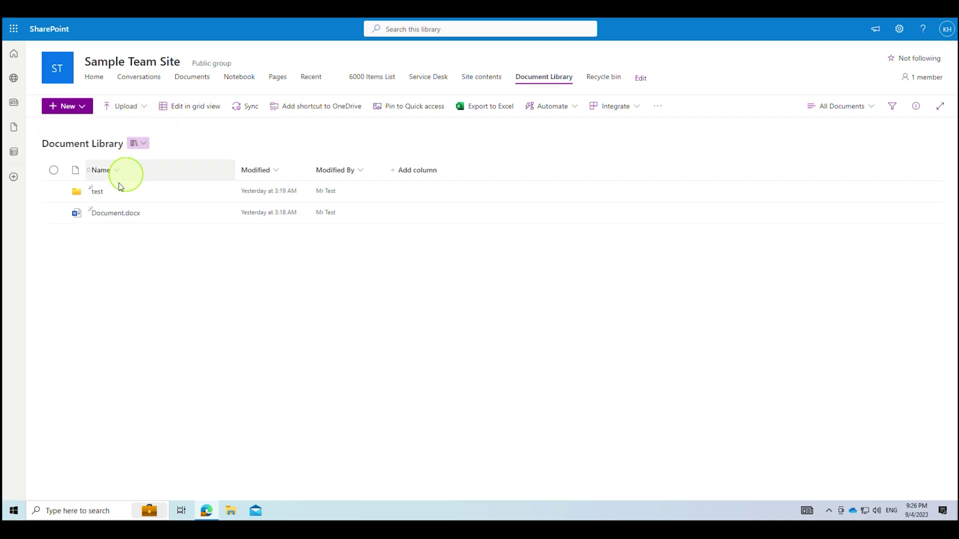
View the sharing options for Document.docx, close them without sharing, and clear the file selection
left_click(54, 213)
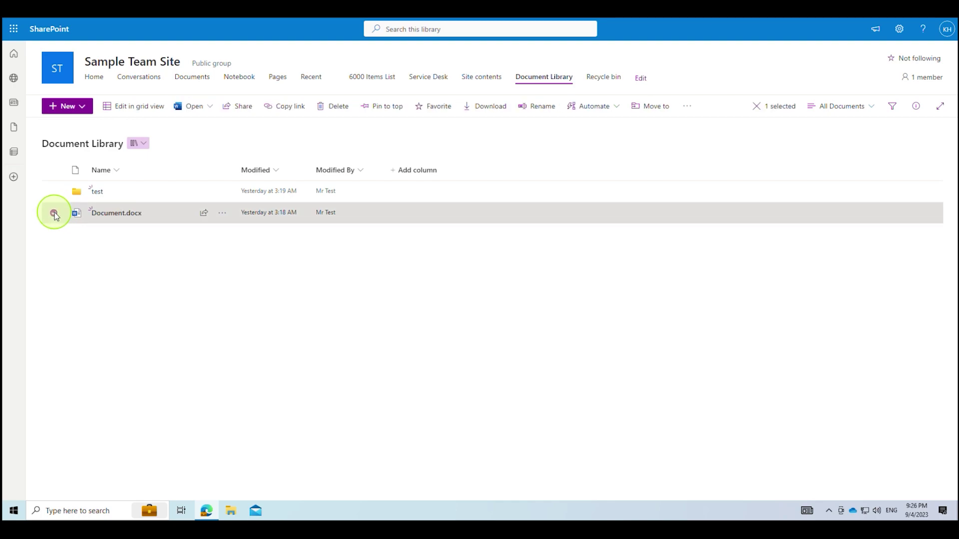
left_click(243, 110)
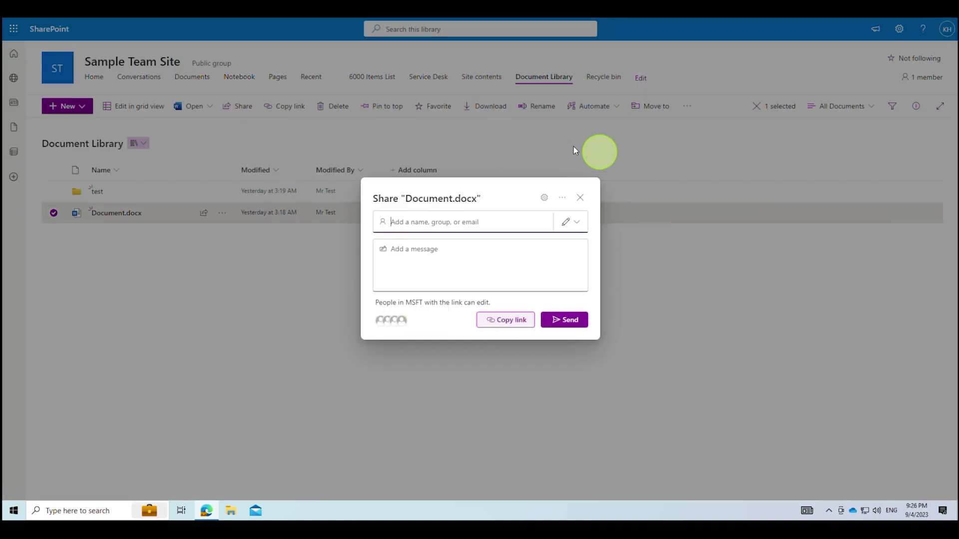
left_click(580, 198)
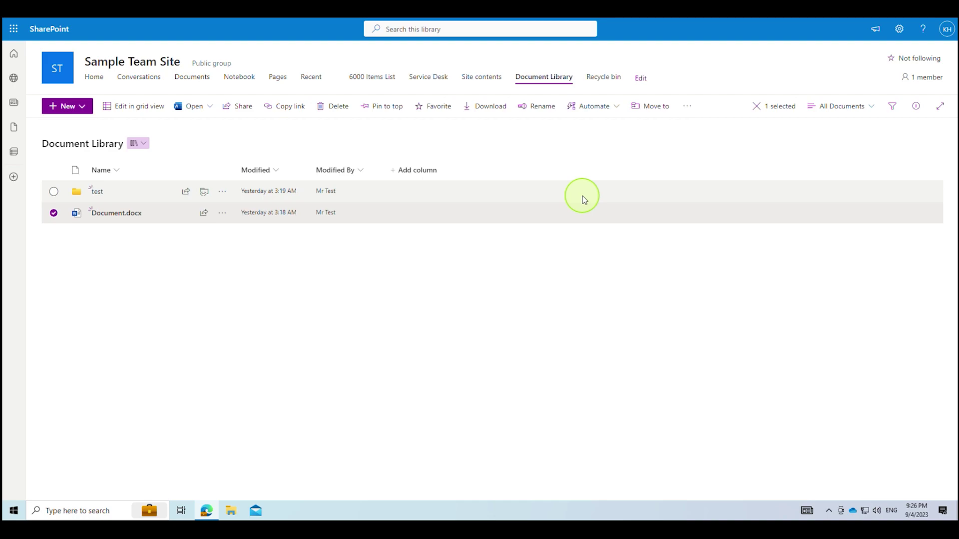
left_click(107, 214)
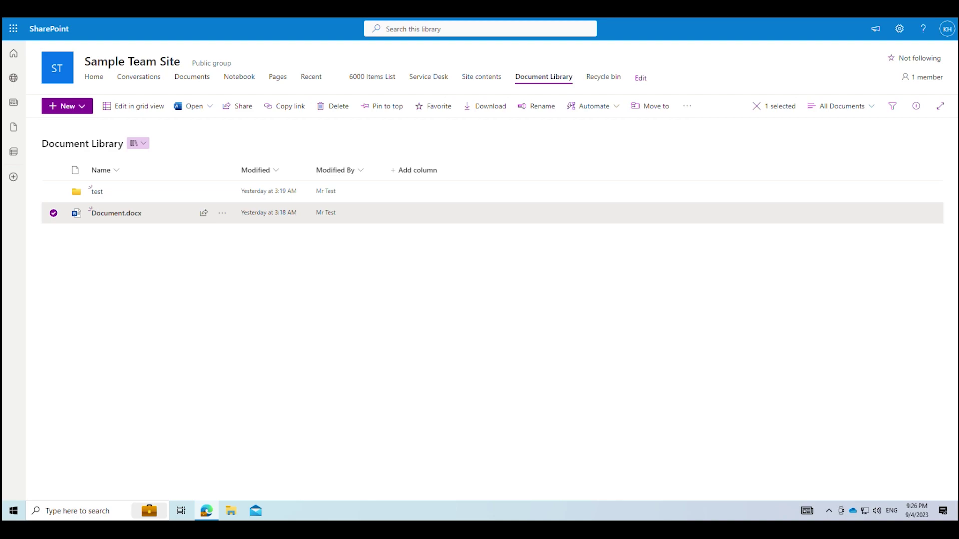
left_click(53, 213)
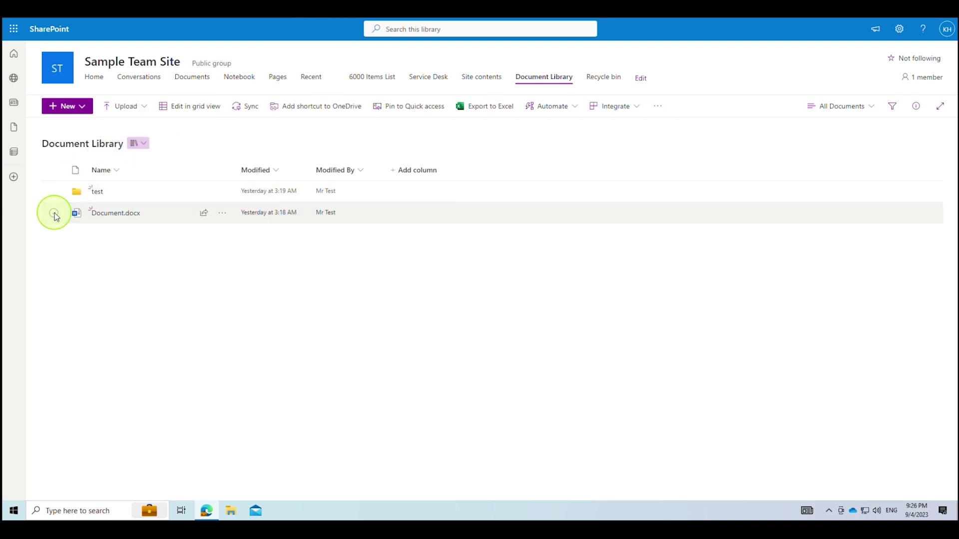
Sync the document library to the computer, allowing the site to open Microsoft OneDrive
left_click(250, 110)
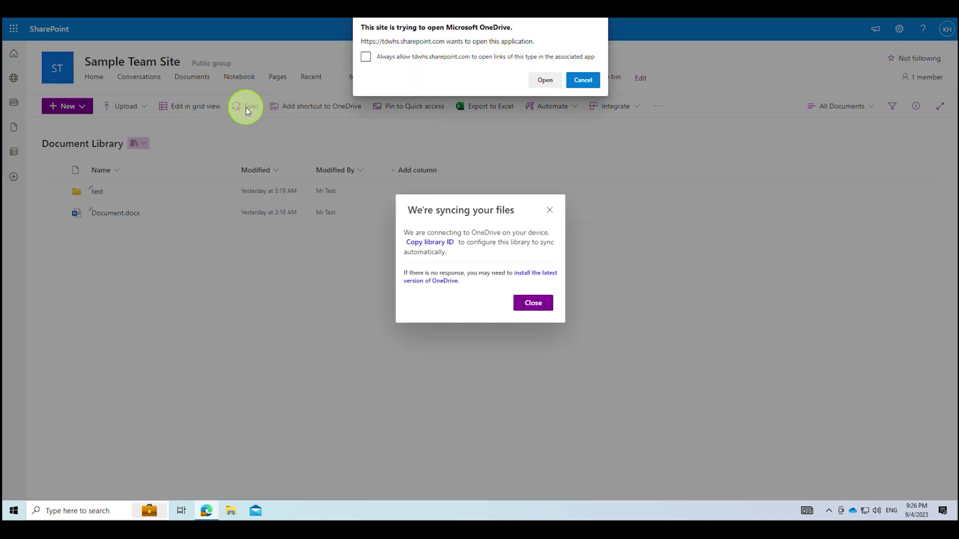
left_click(546, 80)
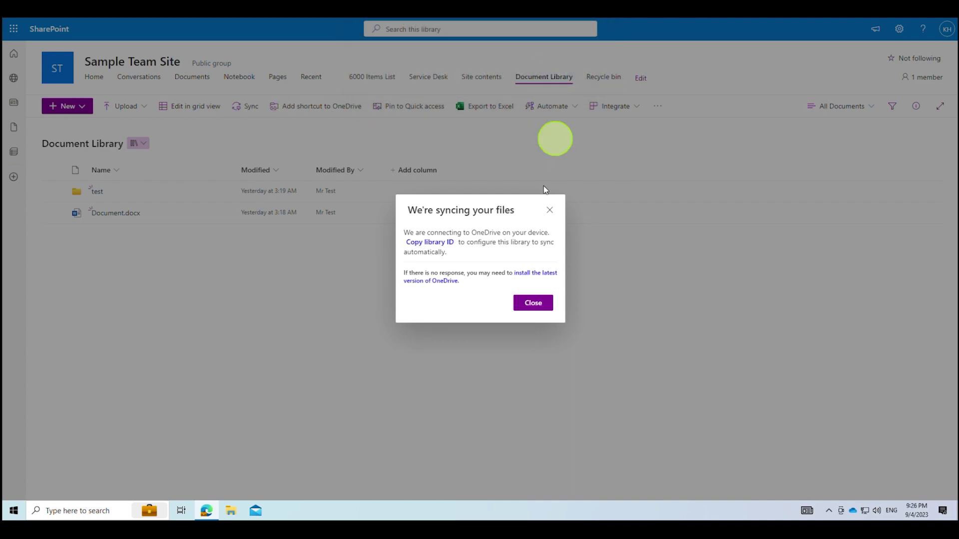
View the synced Sample Team Site - Document Library folder in File Explorer, and close both the window and the syncing notice
left_click(232, 511)
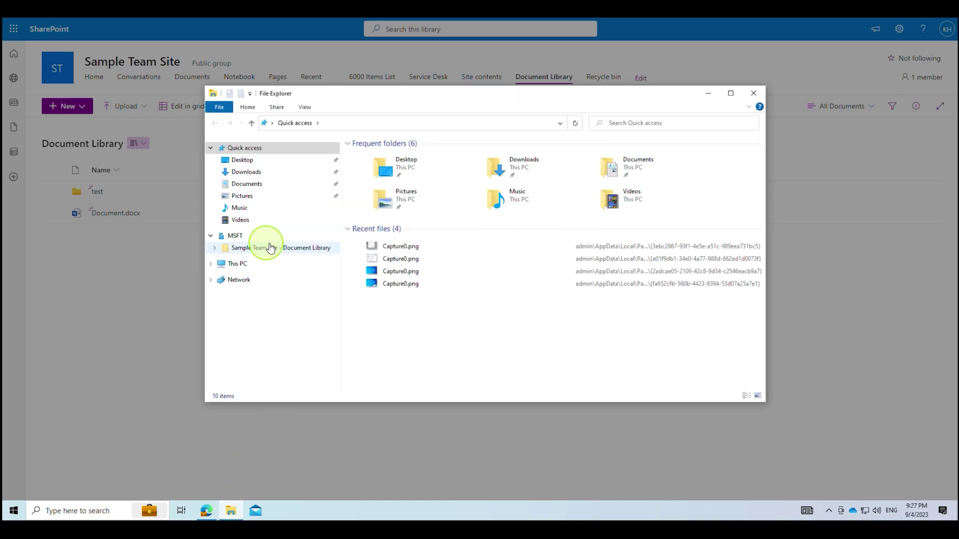
left_click(271, 248)
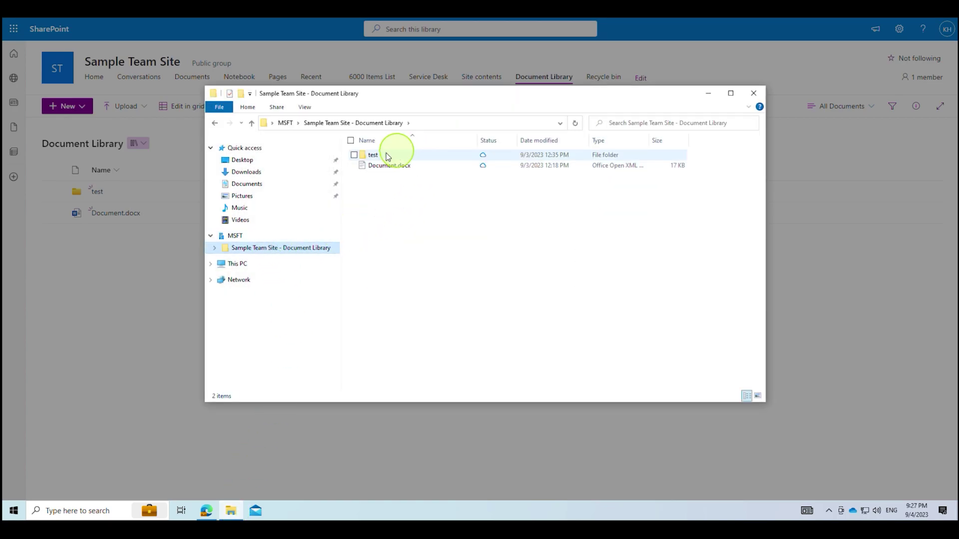
left_click(753, 94)
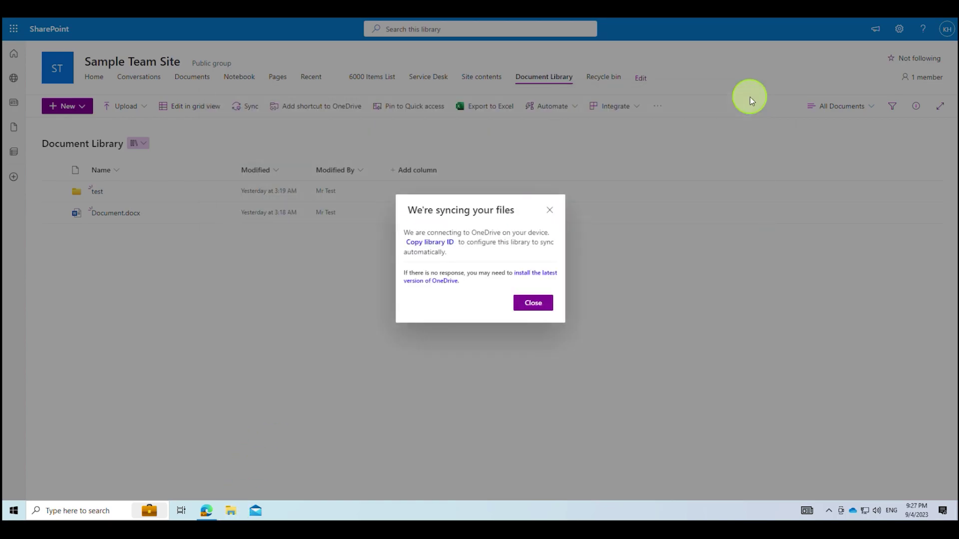
left_click(550, 209)
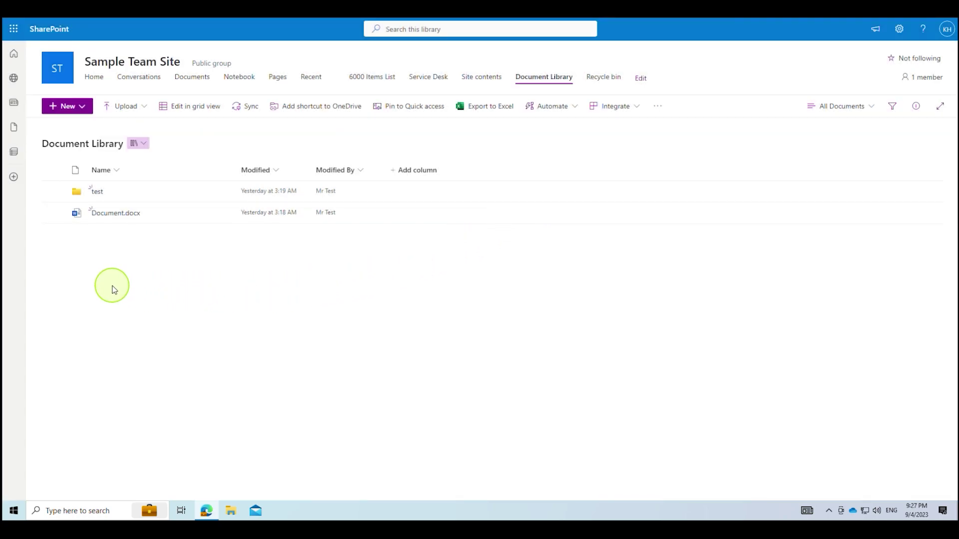
Delete Document.docx from the document library, sending it to the site recycle bin
left_click(55, 213)
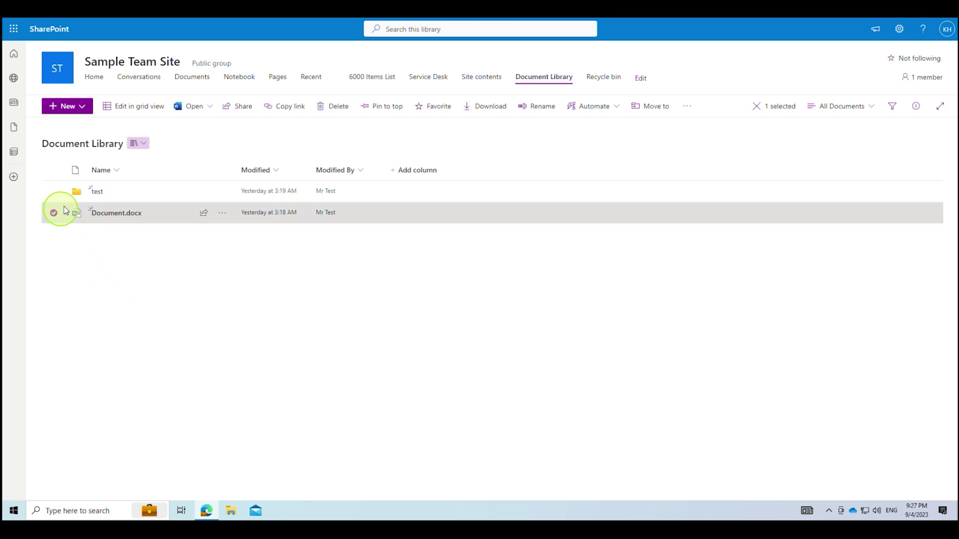
left_click(341, 105)
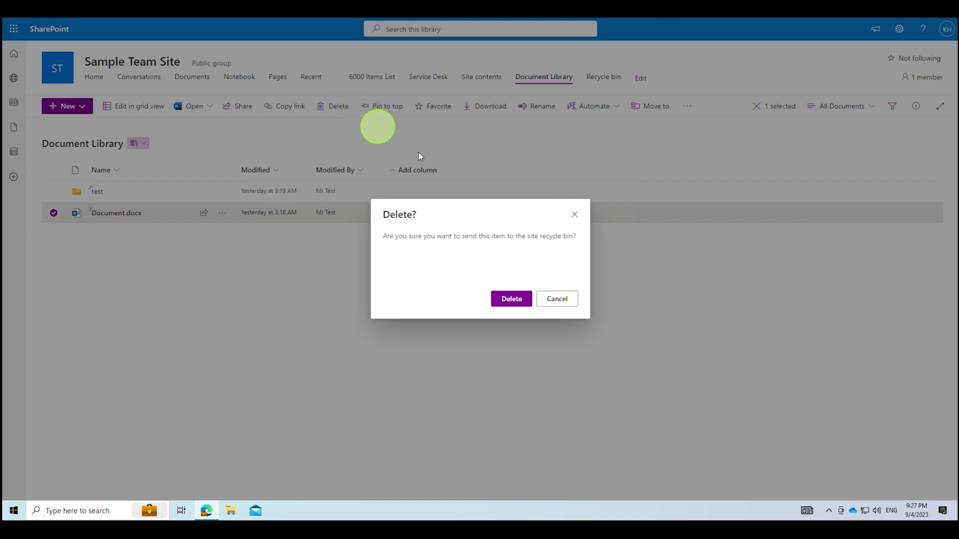
left_click(513, 301)
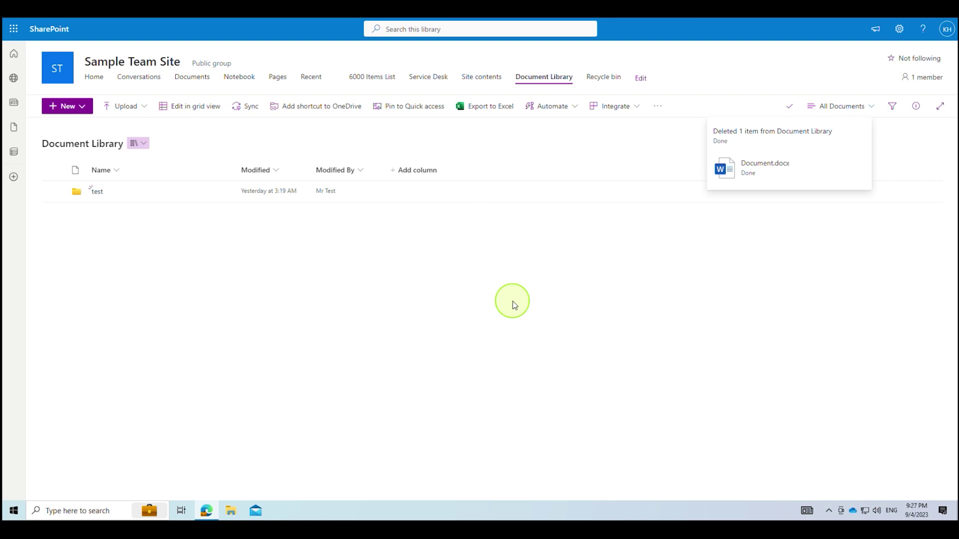
Restore Document.docx from the site's recycle bin and return to the Document Library
left_click(604, 79)
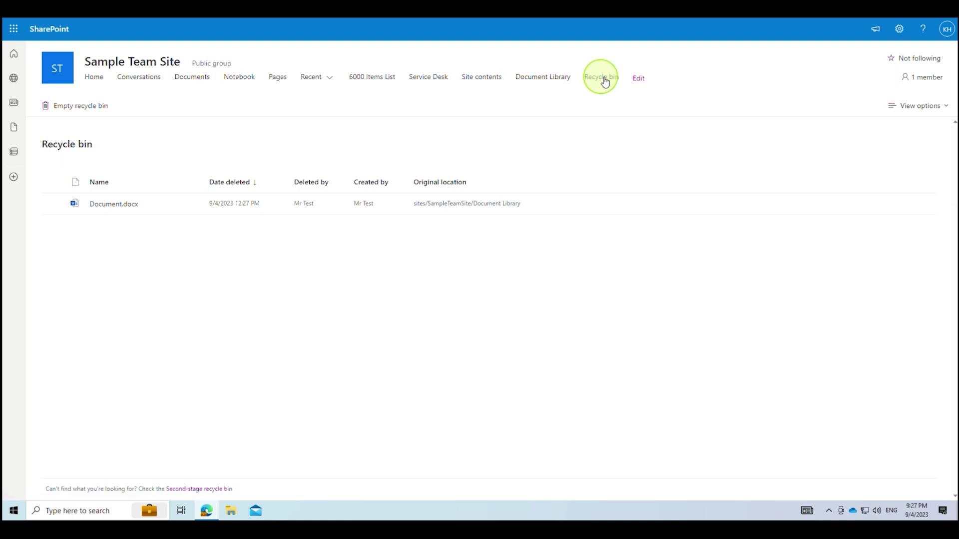
left_click(55, 203)
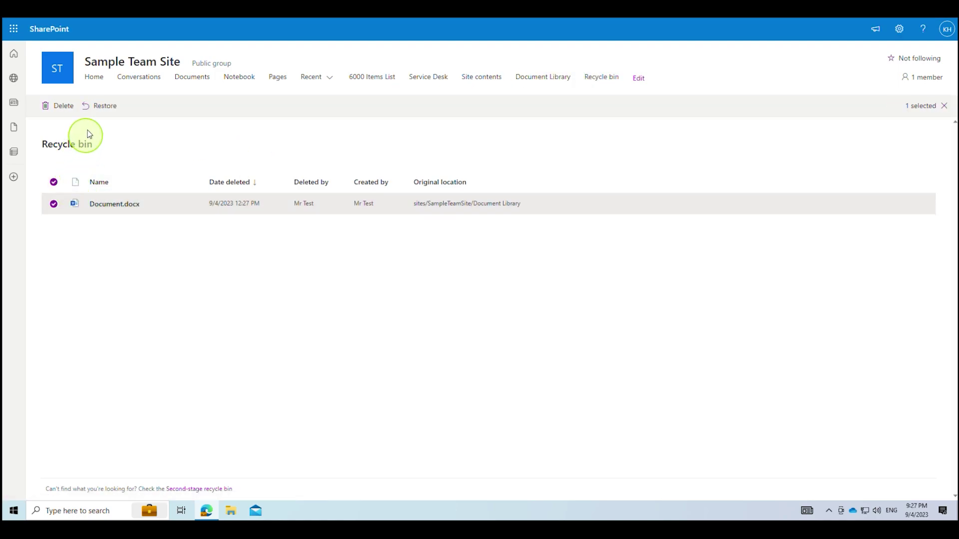
left_click(104, 107)
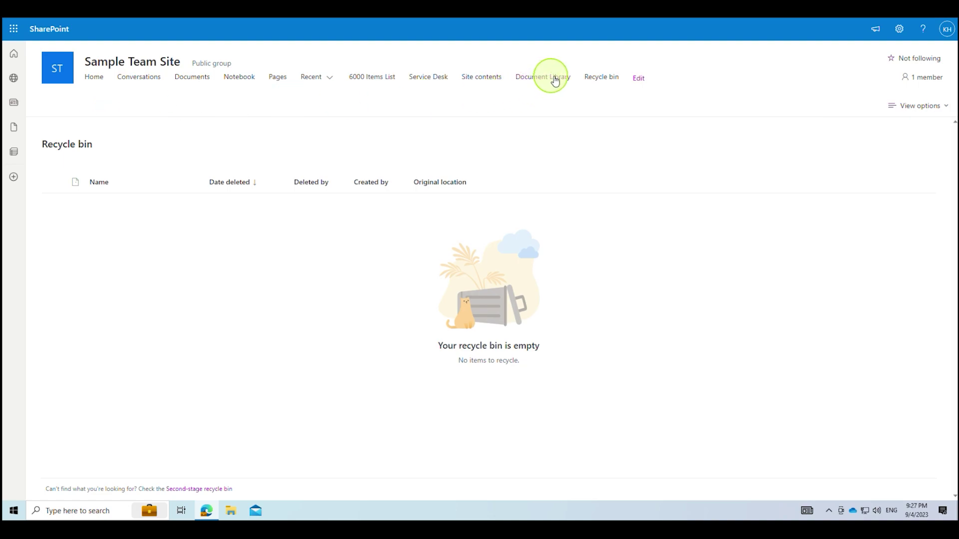
left_click(550, 77)
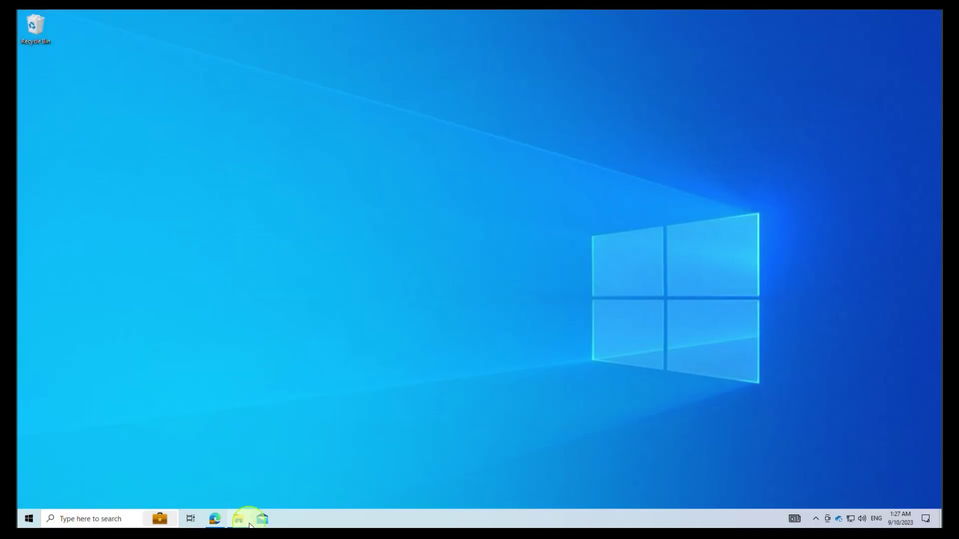
Switch to File Explorer and open the synced Sample Team Site - Document Library folder under MSFT
left_click(249, 524)
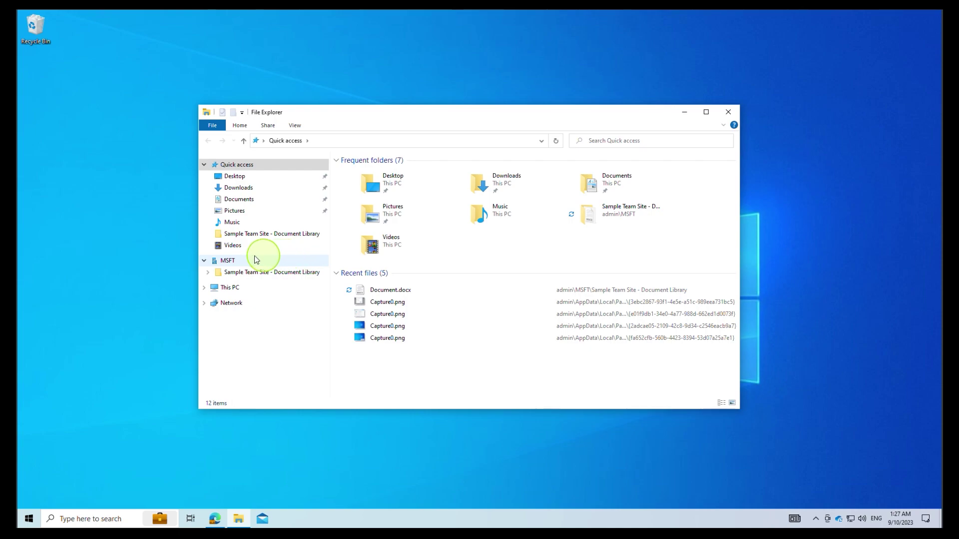
left_click(237, 262)
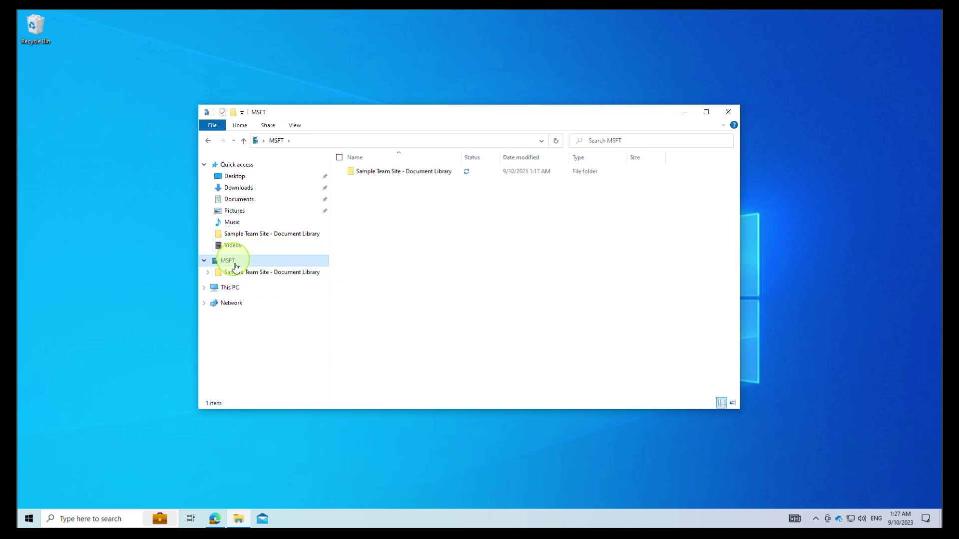
left_click(240, 274)
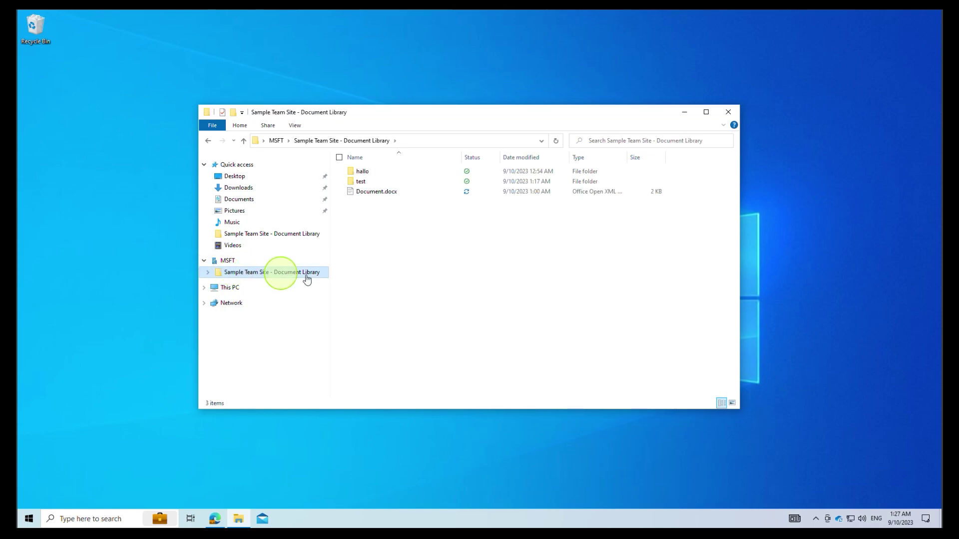
Look inside the test and hallo folders, returning to the library folder after each
double_click(361, 182)
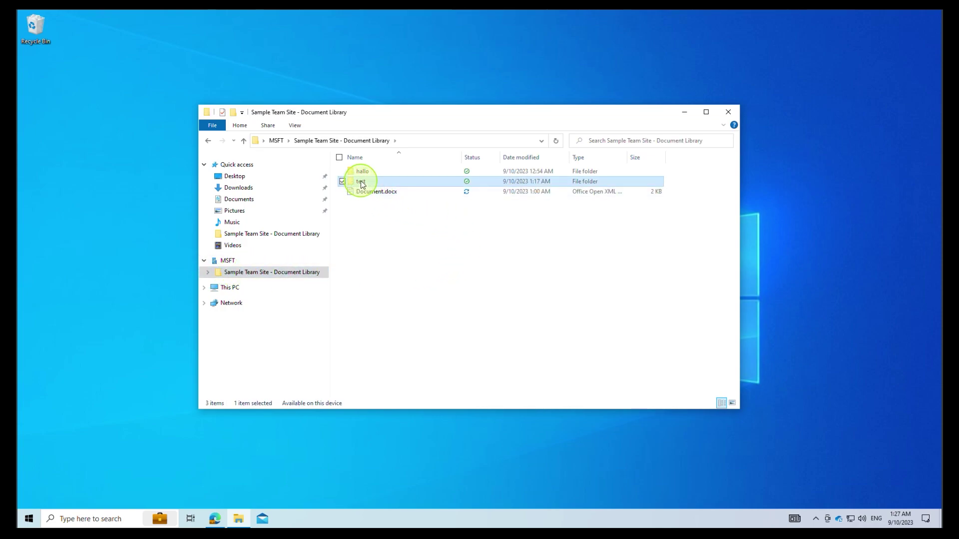
key("alt+Left")
double_click(362, 171)
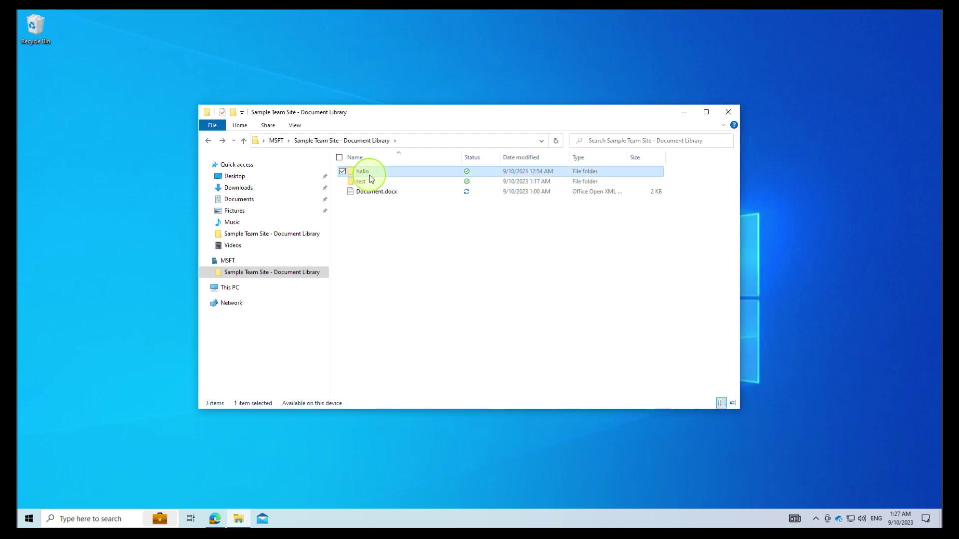
key("alt+Left")
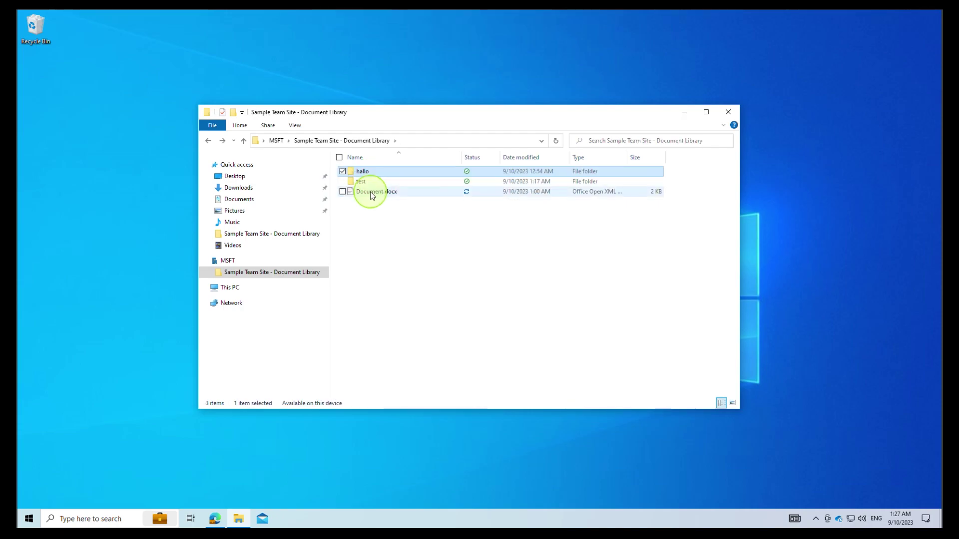